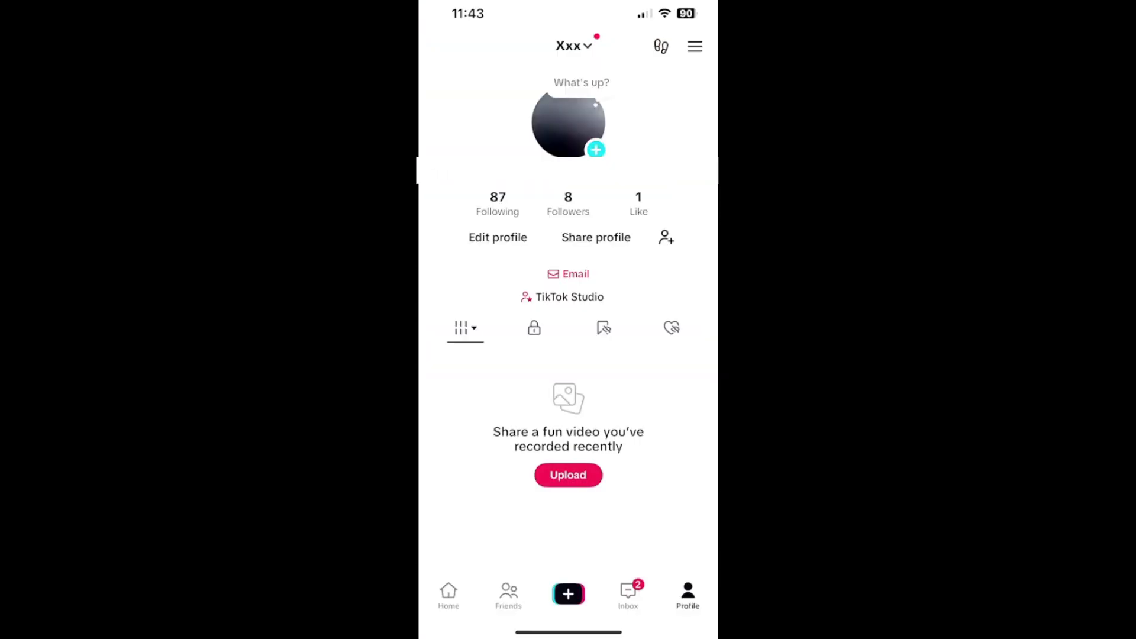
Go to Search history via Settings and privacy > Activity center.
{"action": "left_click", "coordinate": [695, 47]}
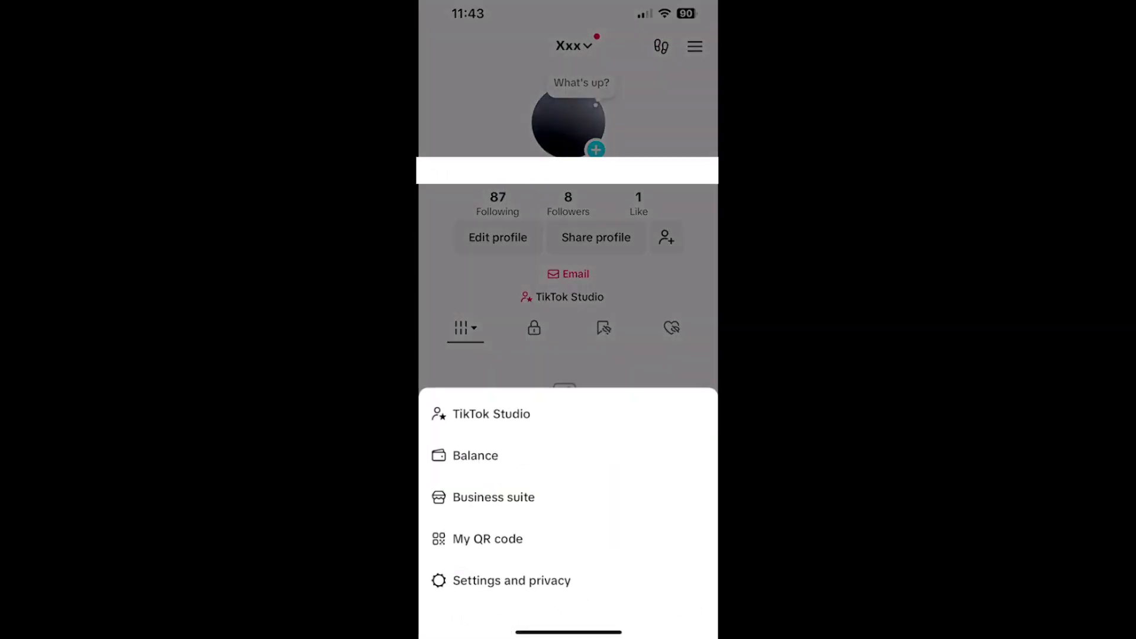
{"action": "left_click", "coordinate": [511, 580]}
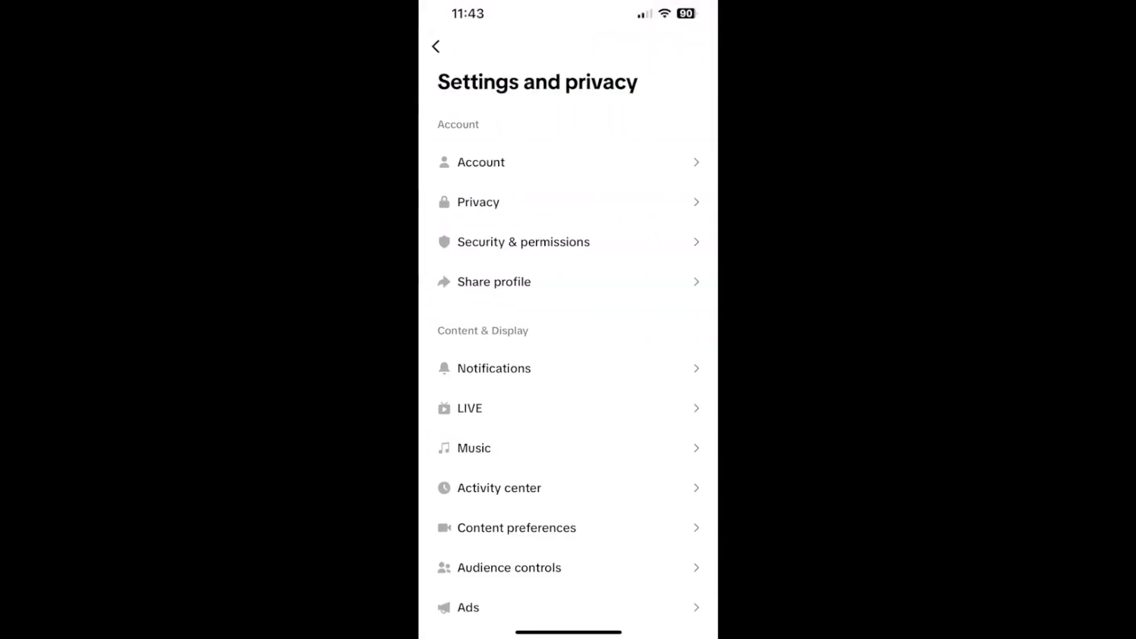
{"action": "scroll", "coordinate": [569, 355], "scroll_direction": "down", "scroll_amount": 3}
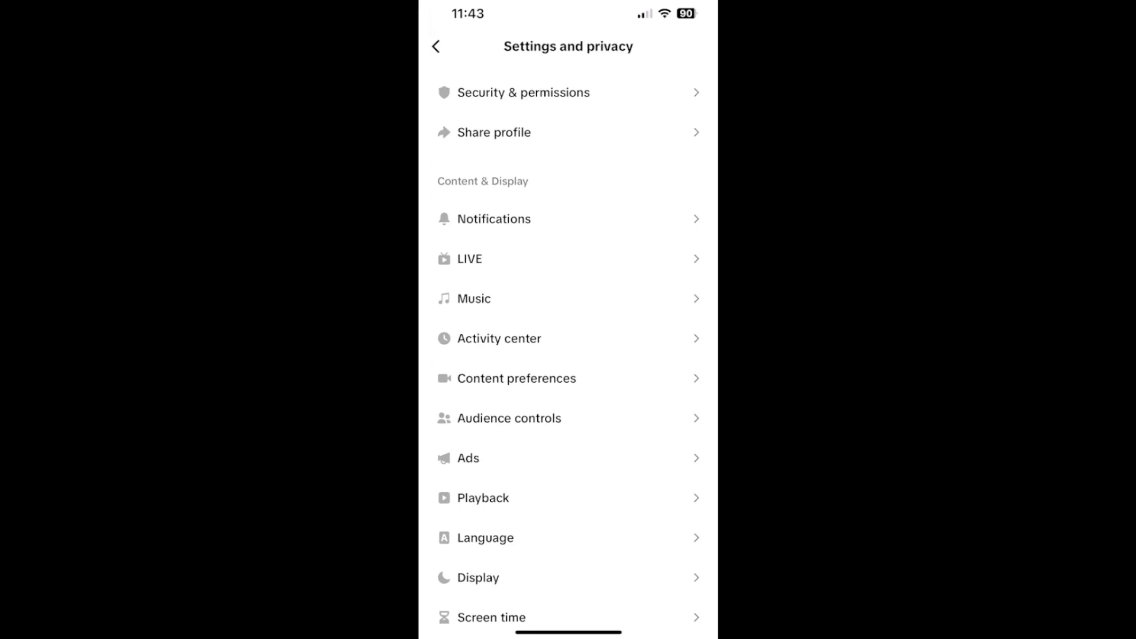
{"action": "left_click", "coordinate": [498, 338]}
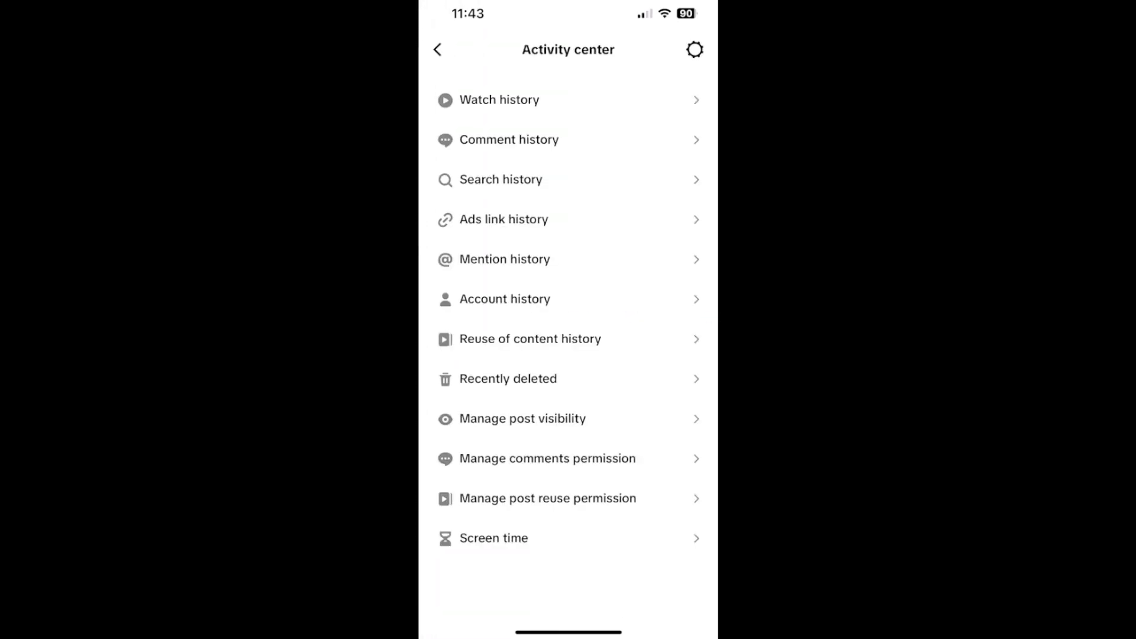
{"action": "left_click", "coordinate": [500, 180]}
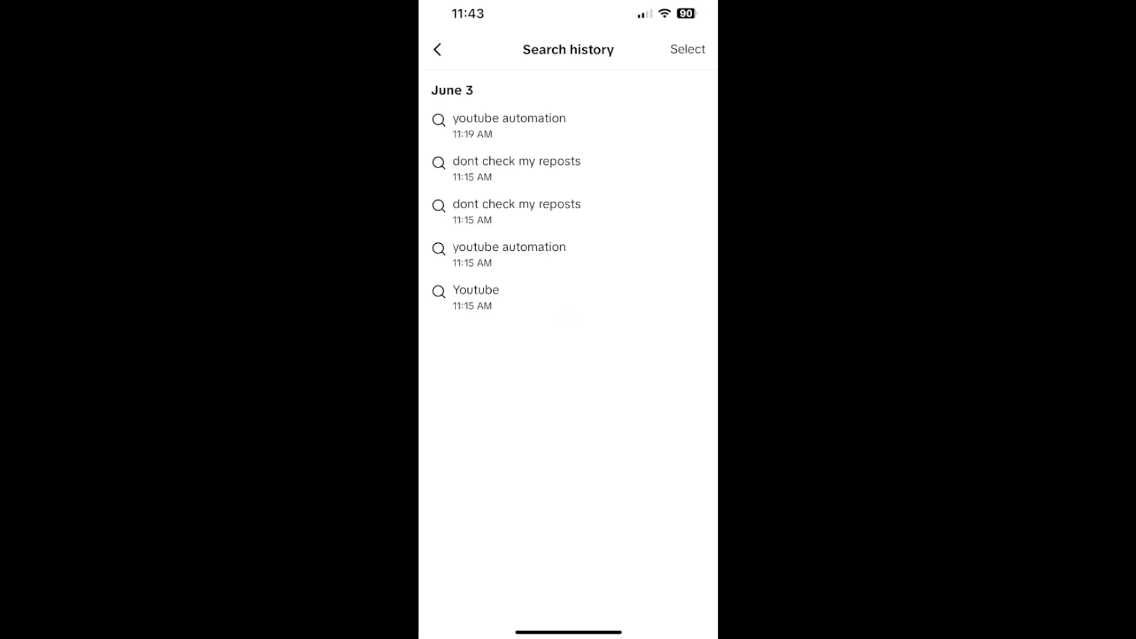
Select all five past searches and delete them, confirming the deletion.
{"action": "left_click", "coordinate": [687, 49]}
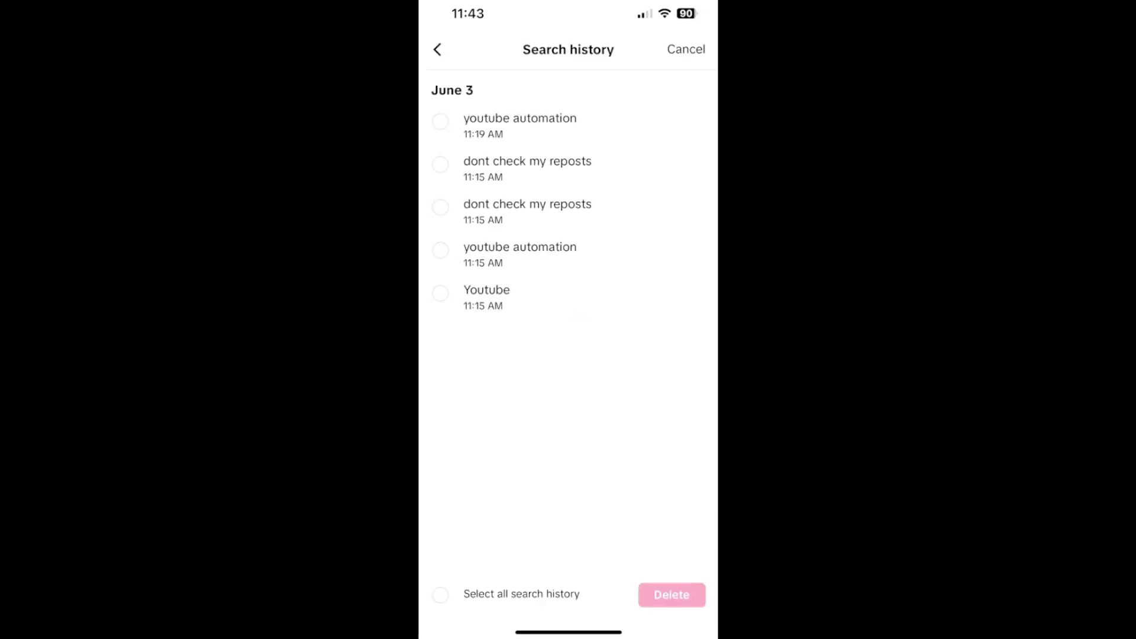
{"action": "left_click", "coordinate": [440, 121]}
{"action": "left_click", "coordinate": [440, 164]}
{"action": "left_click", "coordinate": [440, 249]}
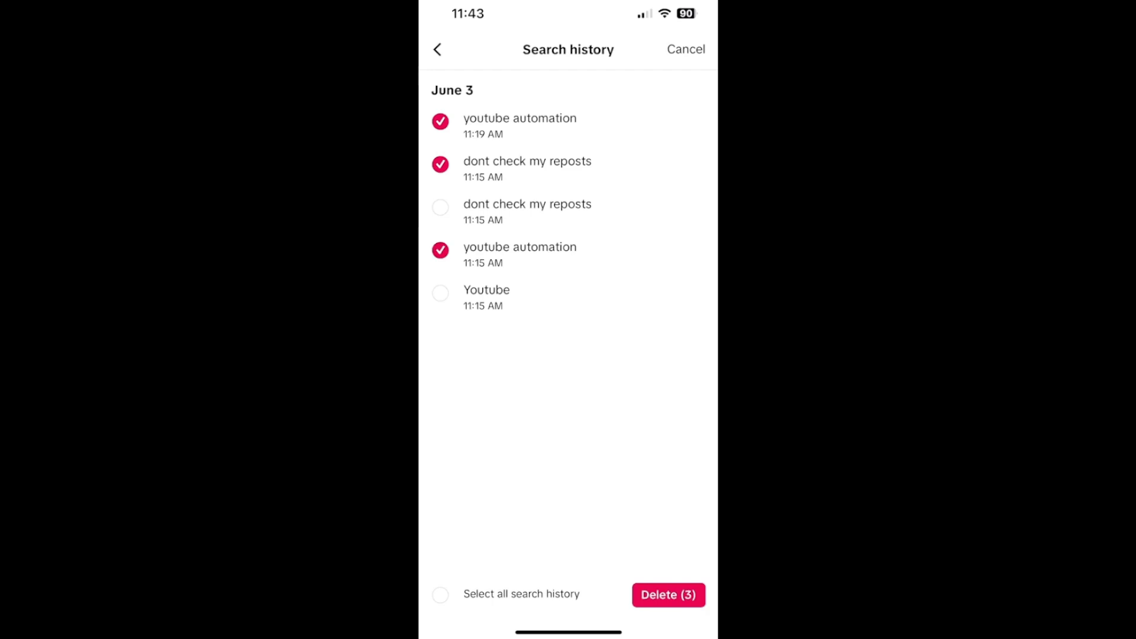
{"action": "left_click", "coordinate": [441, 207]}
{"action": "left_click", "coordinate": [440, 294]}
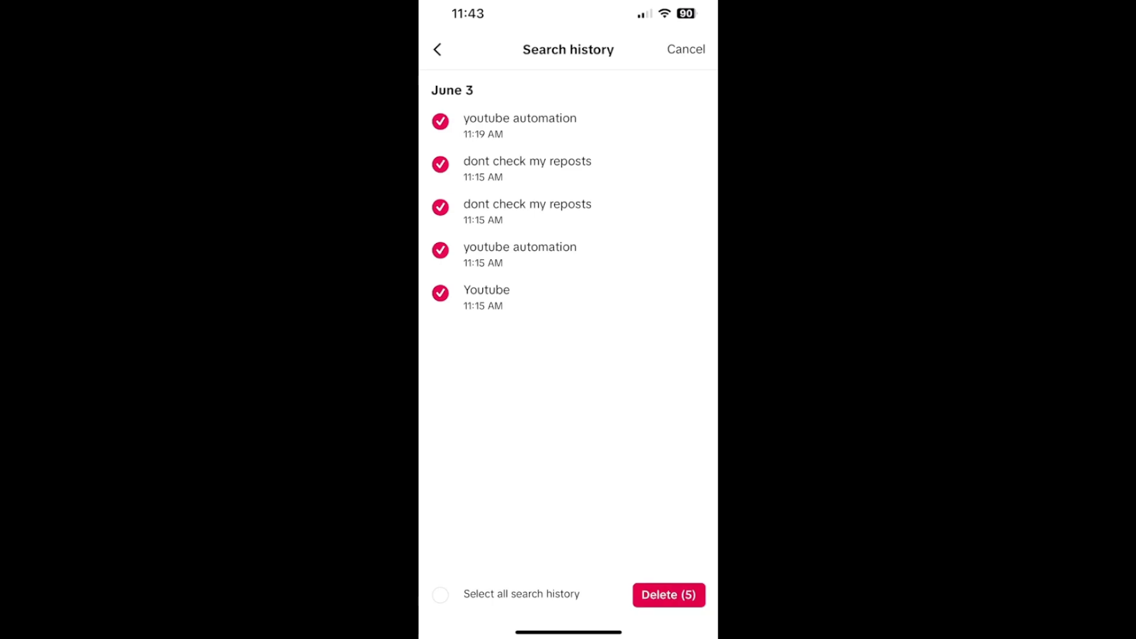
{"action": "left_click", "coordinate": [669, 595]}
{"action": "left_click", "coordinate": [621, 388]}
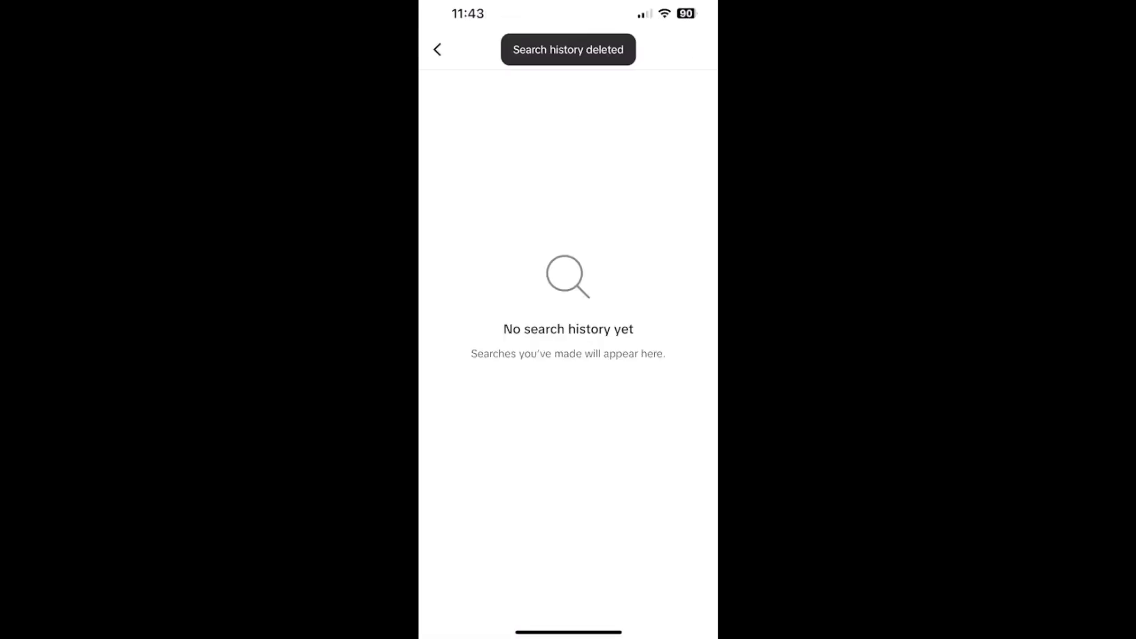
Turn off the 'Posts from people you may know' and 'Posts you might like' notifications.
{"action": "left_click", "coordinate": [437, 48]}
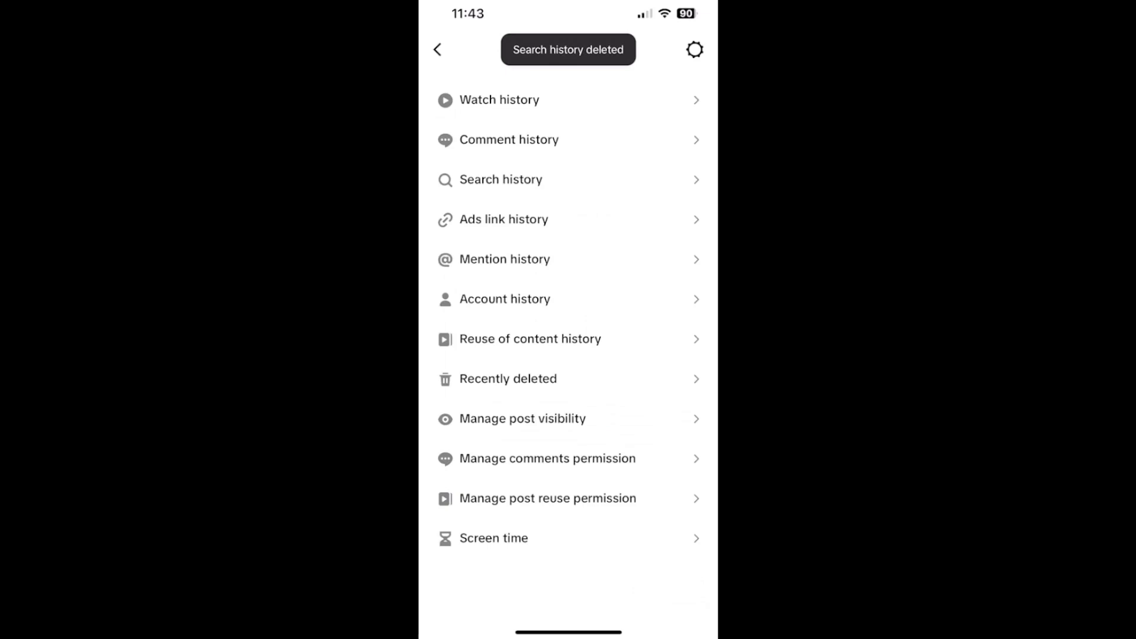
{"action": "left_click", "coordinate": [437, 49]}
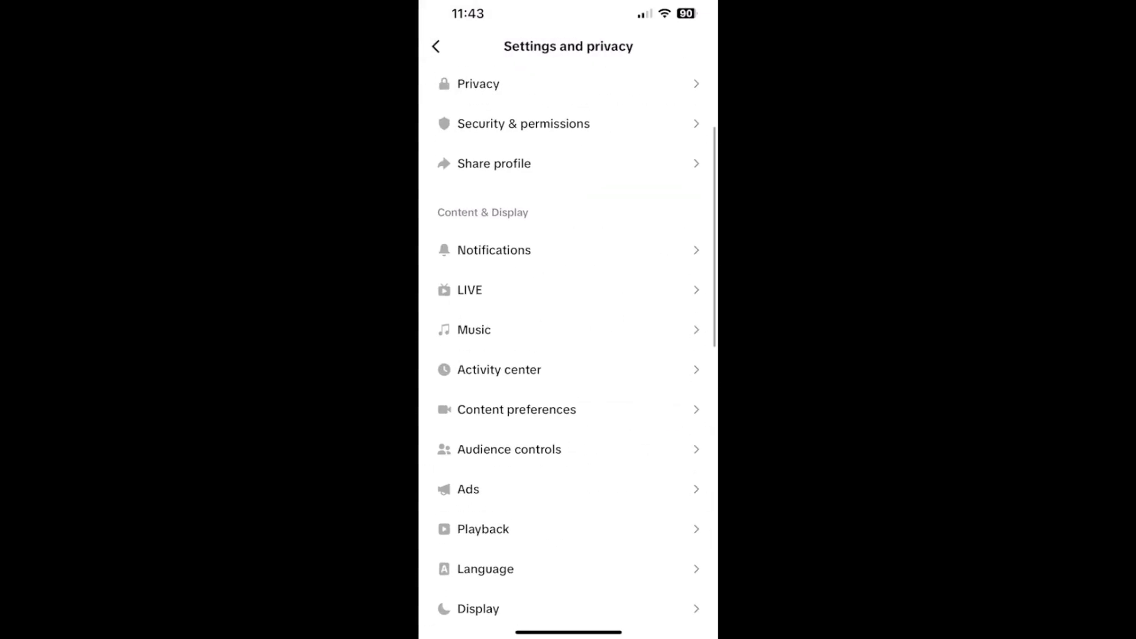
{"action": "left_click", "coordinate": [494, 249]}
{"action": "scroll", "coordinate": [568, 355], "scroll_direction": "down", "scroll_amount": 3}
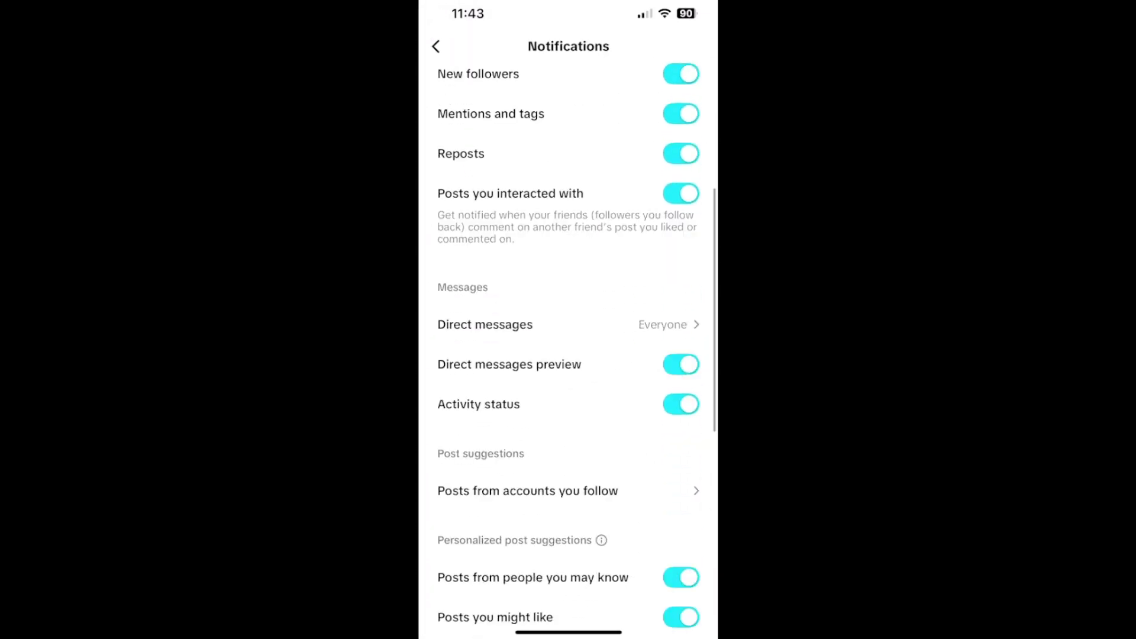
{"action": "scroll", "coordinate": [568, 355], "scroll_direction": "down", "scroll_amount": 3}
{"action": "scroll", "coordinate": [569, 356], "scroll_direction": "down", "scroll_amount": 1}
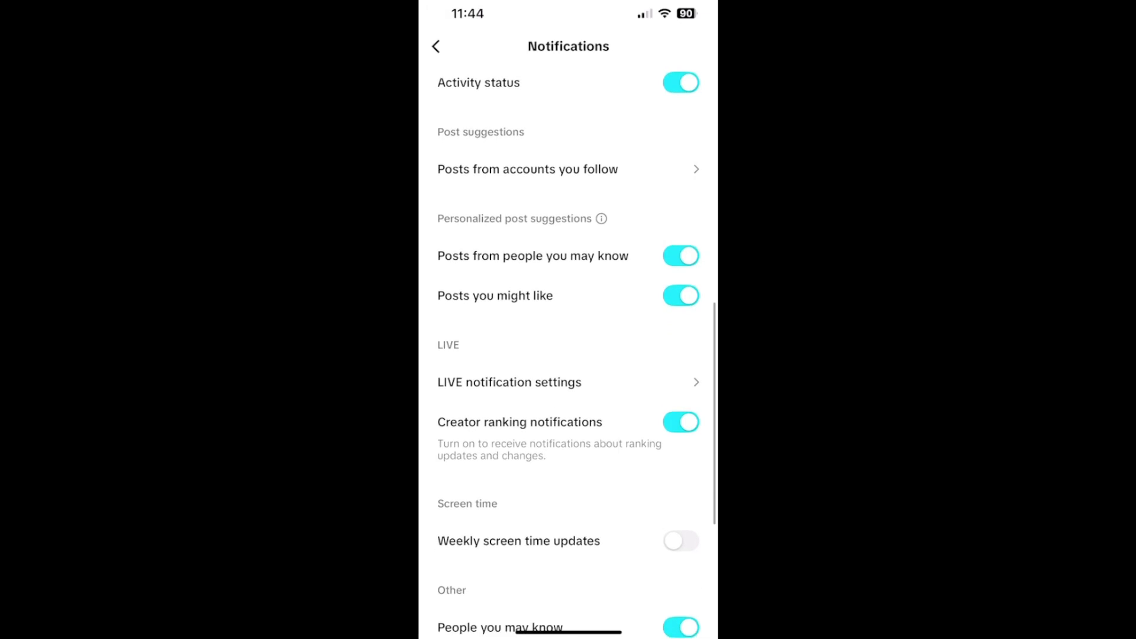
{"action": "left_click", "coordinate": [681, 256]}
{"action": "left_click", "coordinate": [680, 295]}
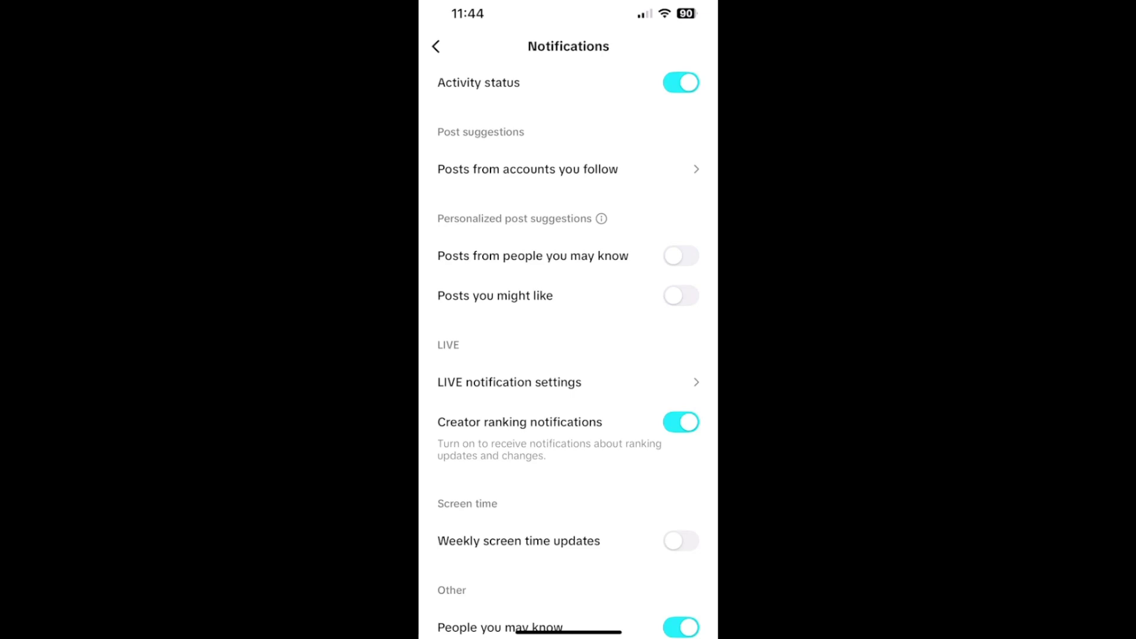
{"action": "left_click", "coordinate": [436, 46]}
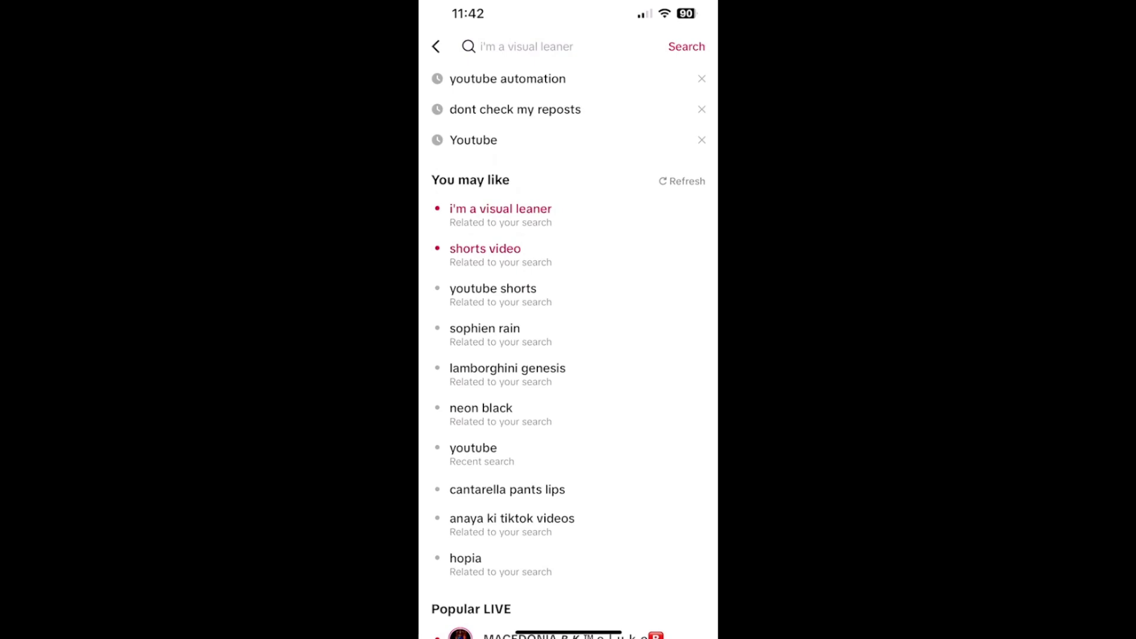
{"action": "scroll", "coordinate": [568, 355], "scroll_direction": "down", "scroll_amount": 5}
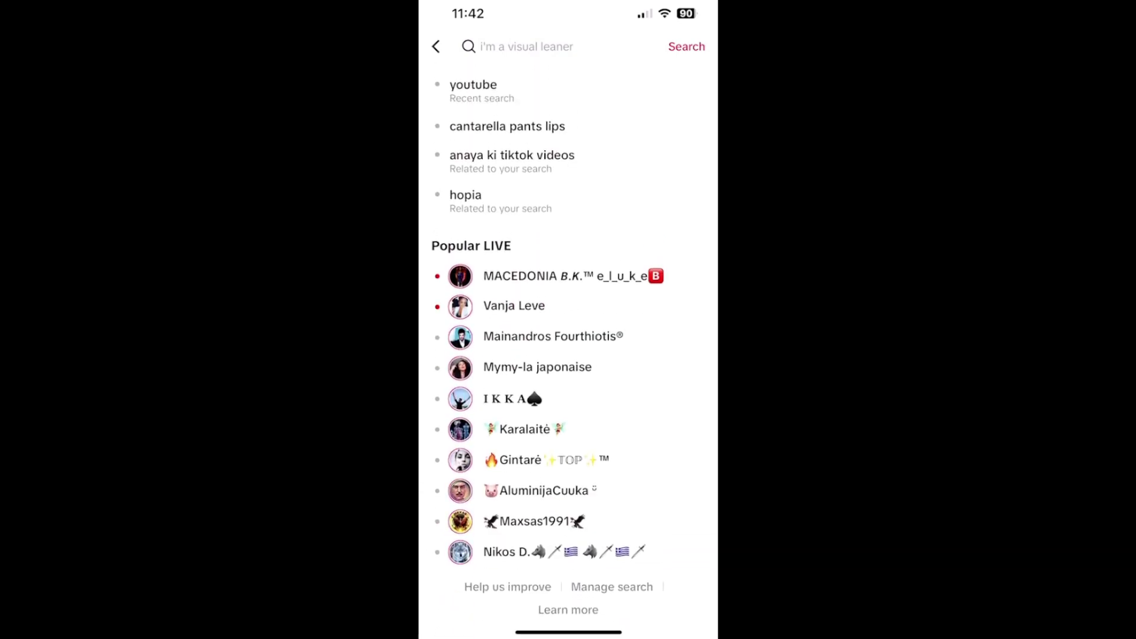
In search feedback, report suggestions as not interesting or not personalized and flag 'sophien rain'.
{"action": "left_click", "coordinate": [507, 586]}
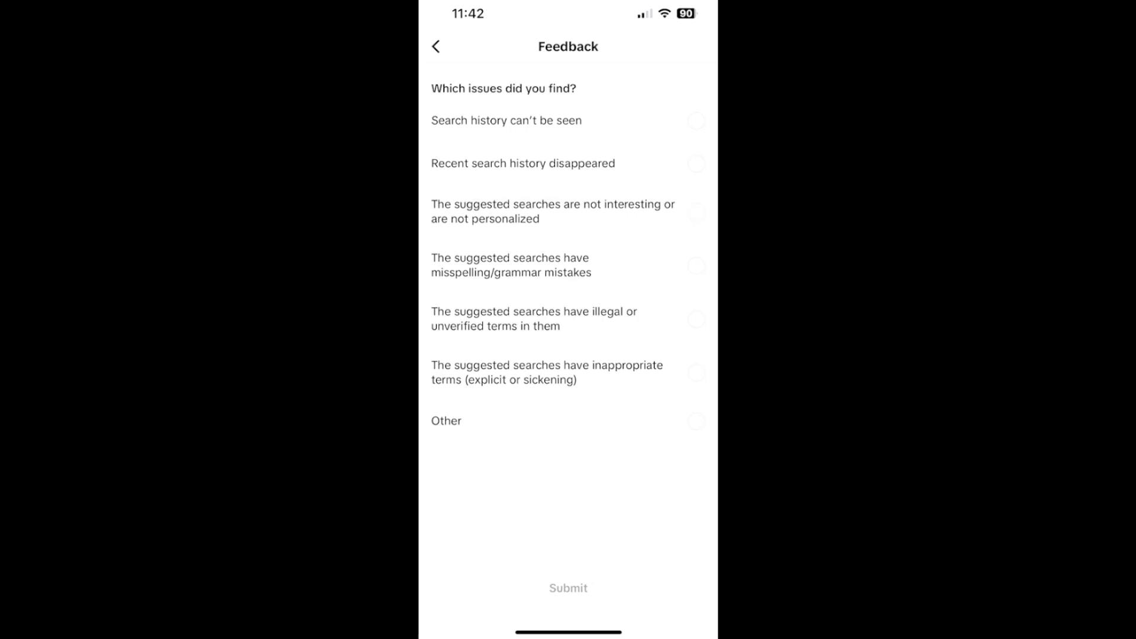
{"action": "left_click", "coordinate": [554, 211]}
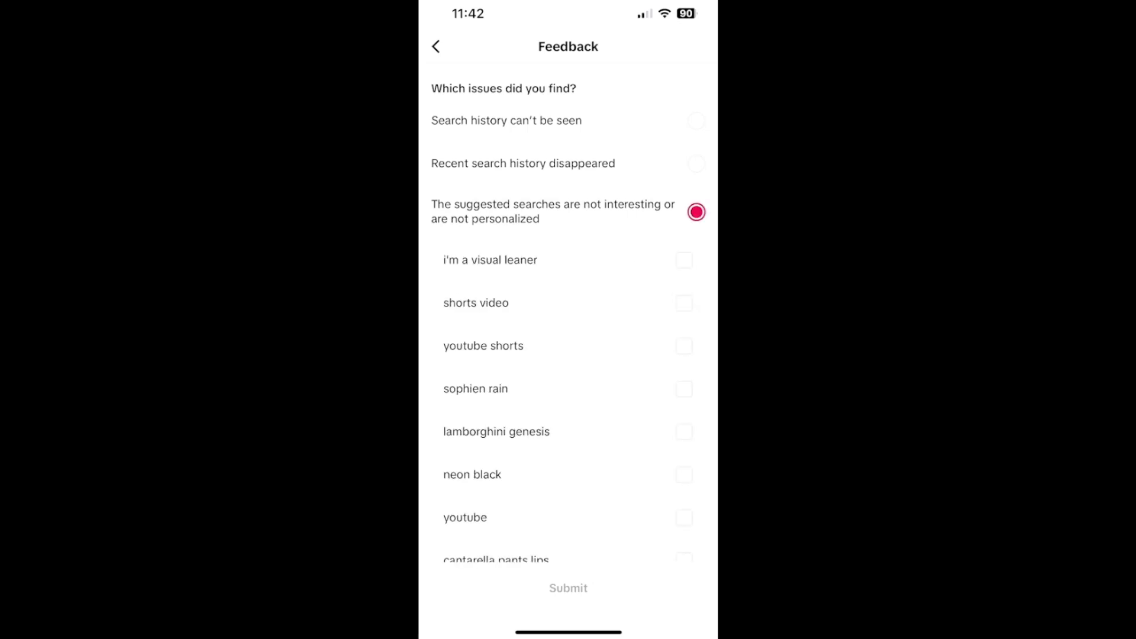
{"action": "scroll", "coordinate": [567, 355], "scroll_direction": "down", "scroll_amount": 3}
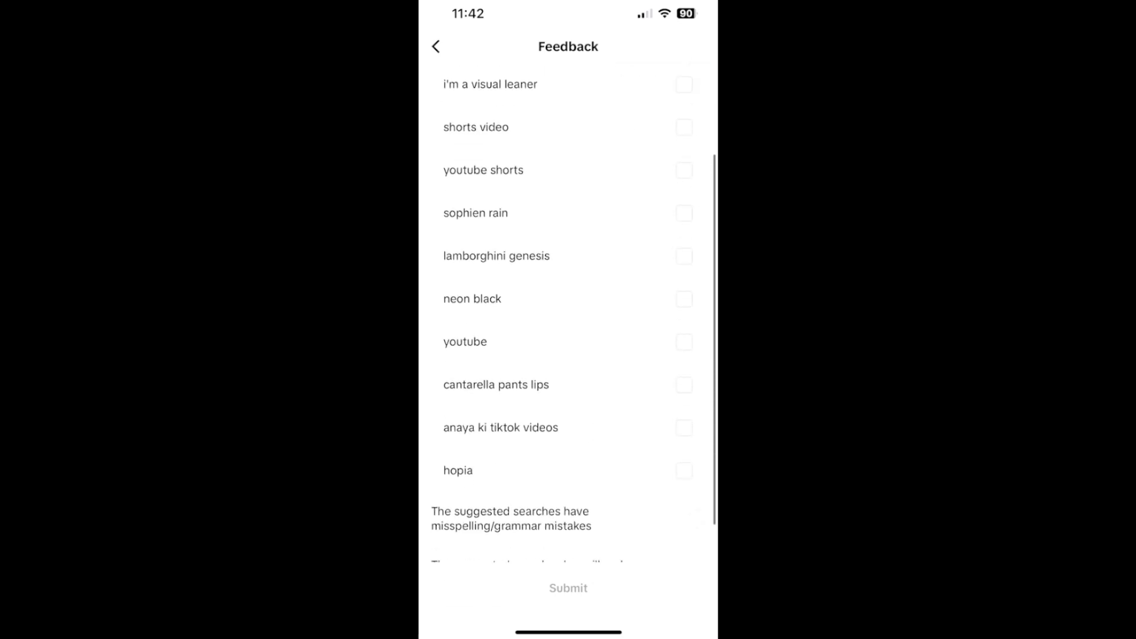
{"action": "scroll", "coordinate": [568, 311], "scroll_direction": "up", "scroll_amount": 2}
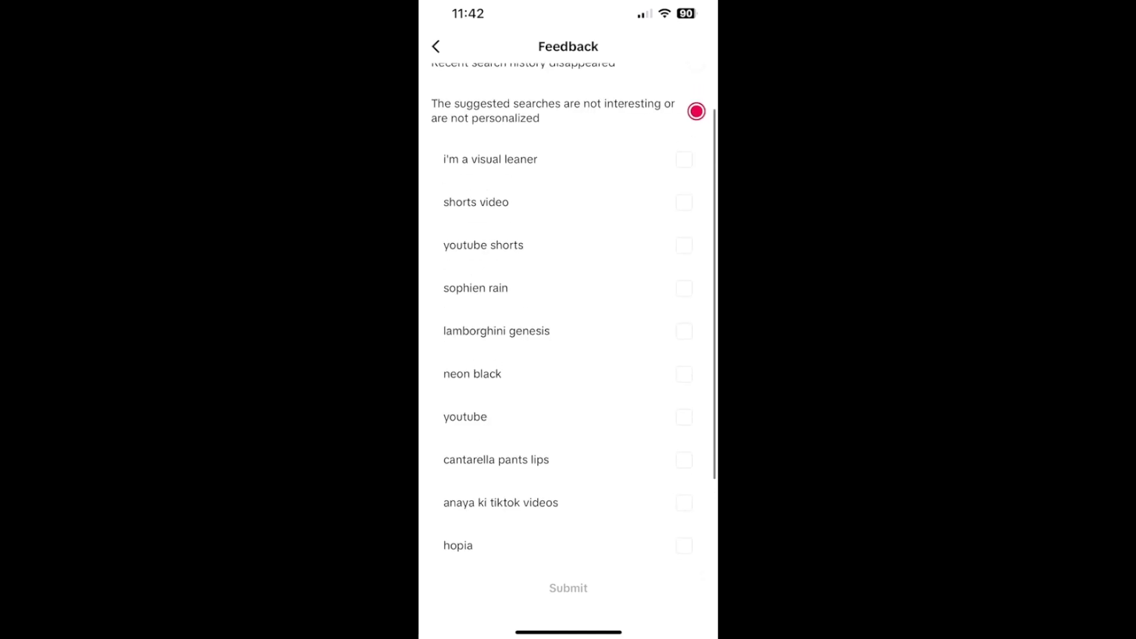
{"action": "left_click", "coordinate": [684, 245]}
{"action": "left_click", "coordinate": [684, 288]}
{"action": "left_click", "coordinate": [685, 331]}
{"action": "left_click", "coordinate": [684, 331]}
{"action": "left_click", "coordinate": [684, 246]}
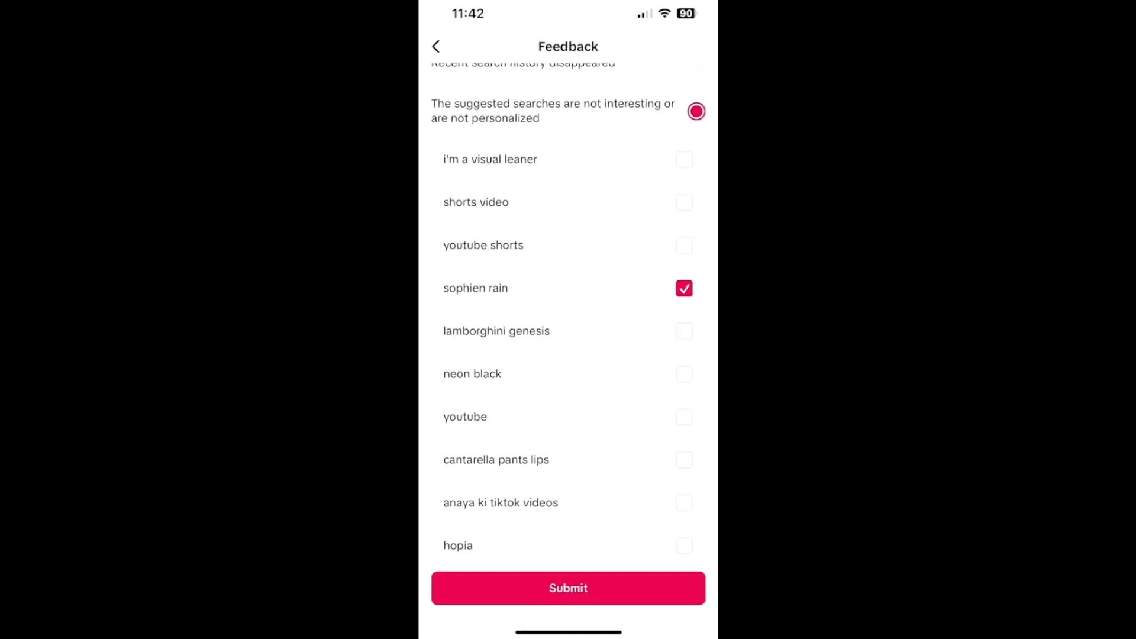
{"action": "scroll", "coordinate": [568, 355], "scroll_direction": "down", "scroll_amount": 2}
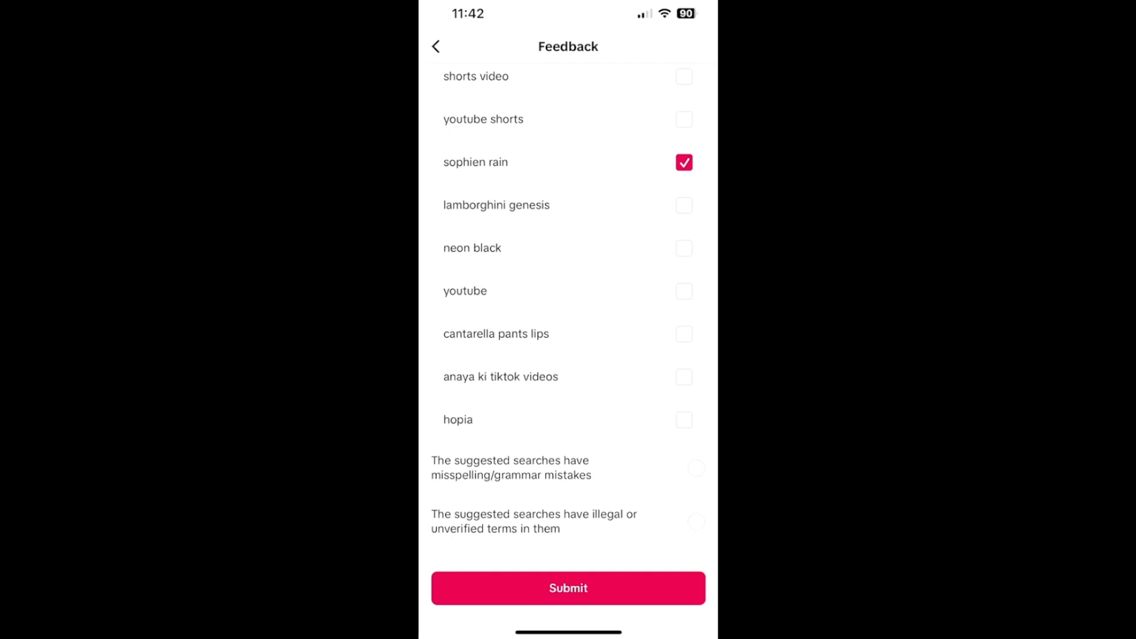